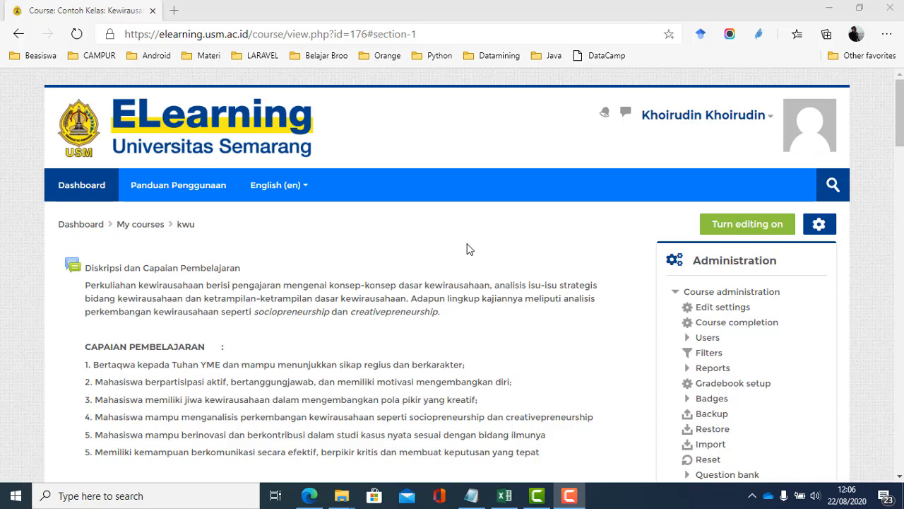
scroll(450, 258, "down", 4)
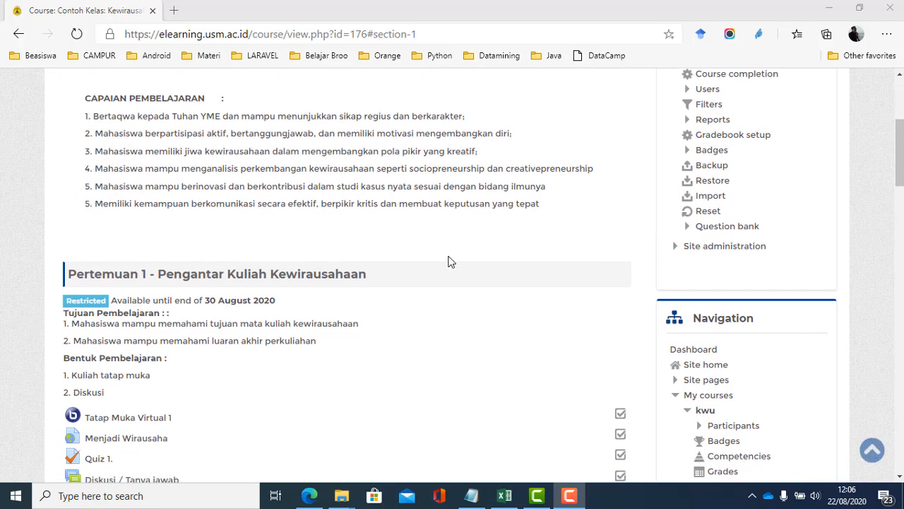
scroll(345, 287, "down", 3)
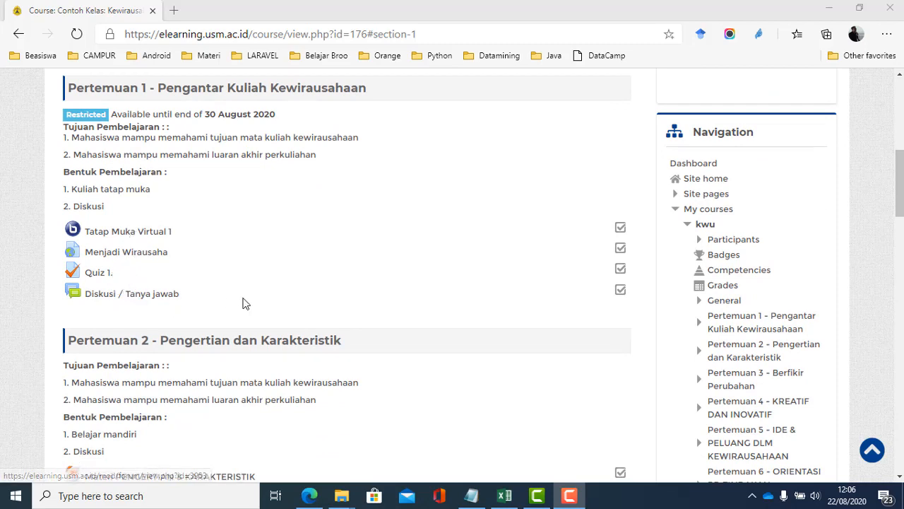
scroll(245, 303, "up", 5)
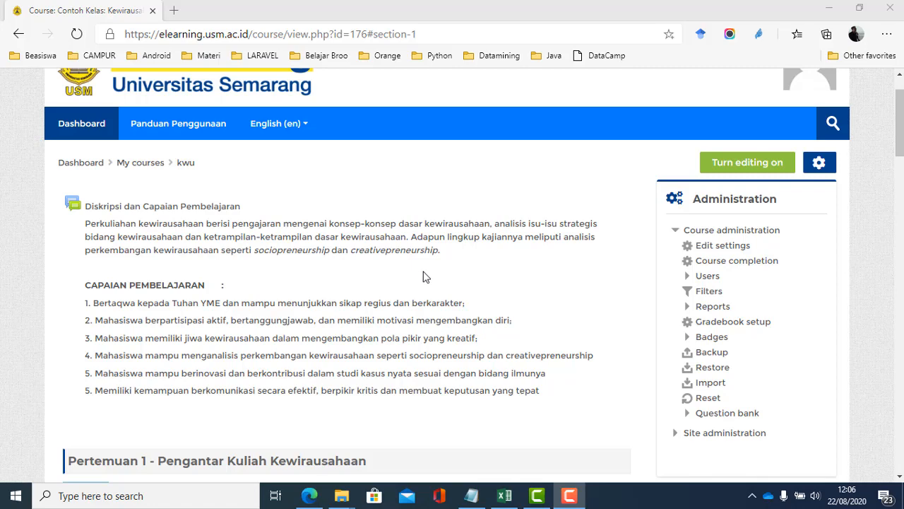
scroll(426, 277, "up", 1)
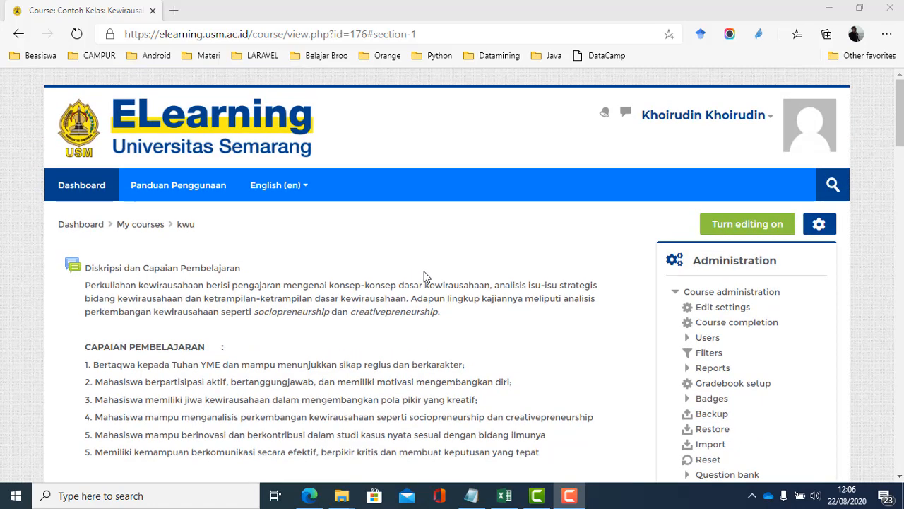
scroll(425, 276, "down", 1)
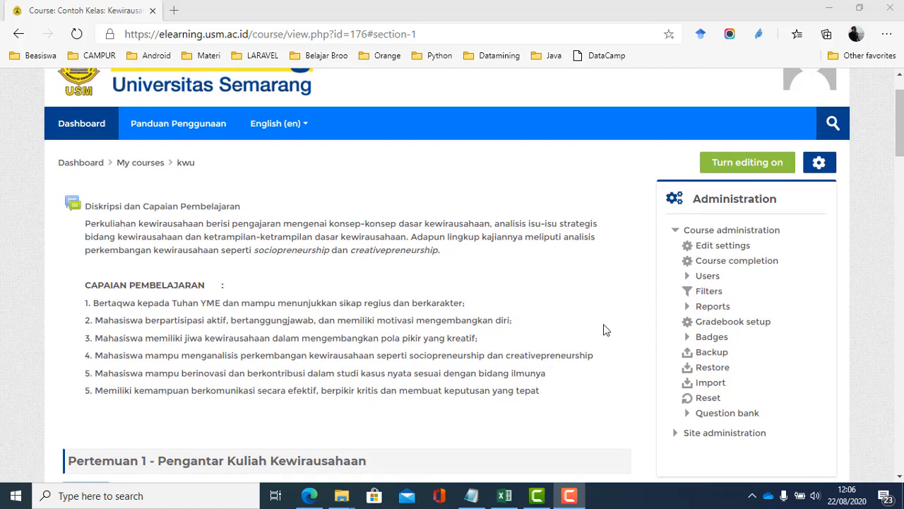
left_click(710, 306)
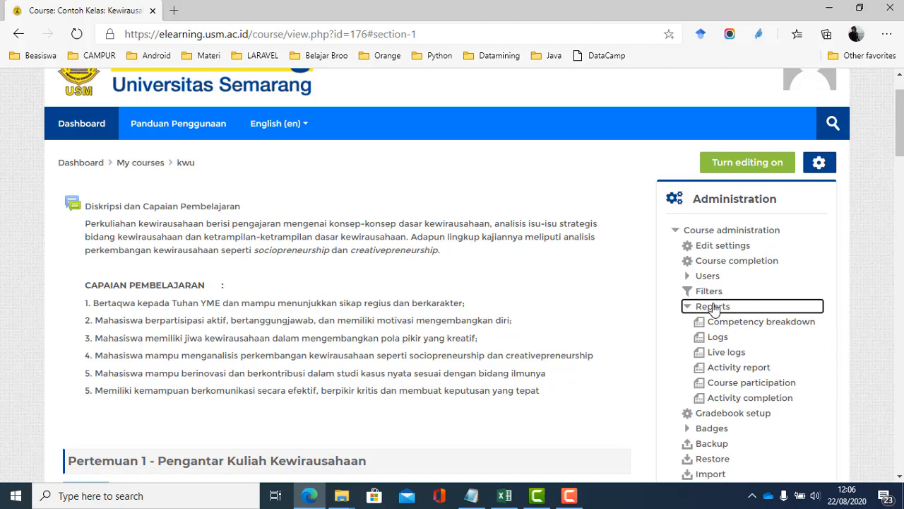
scroll(714, 311, "down", 2)
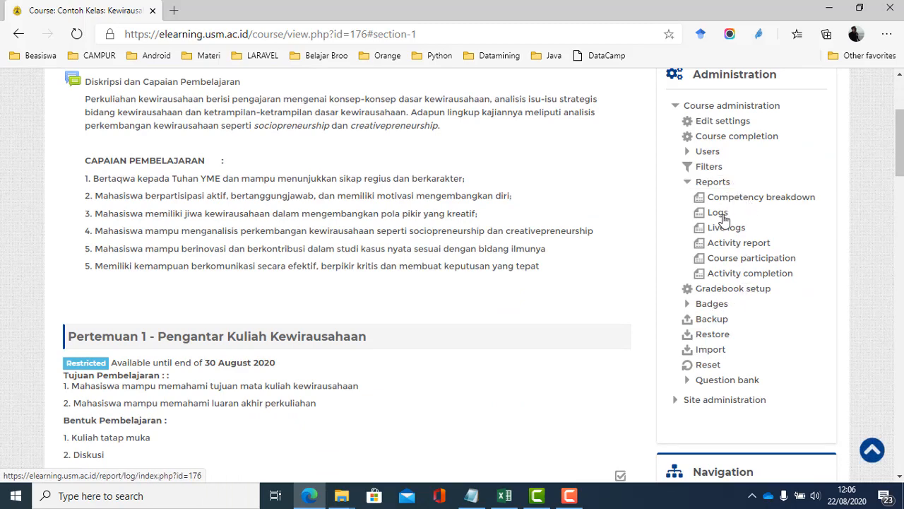
left_click(722, 216)
scroll(400, 327, "down", 4)
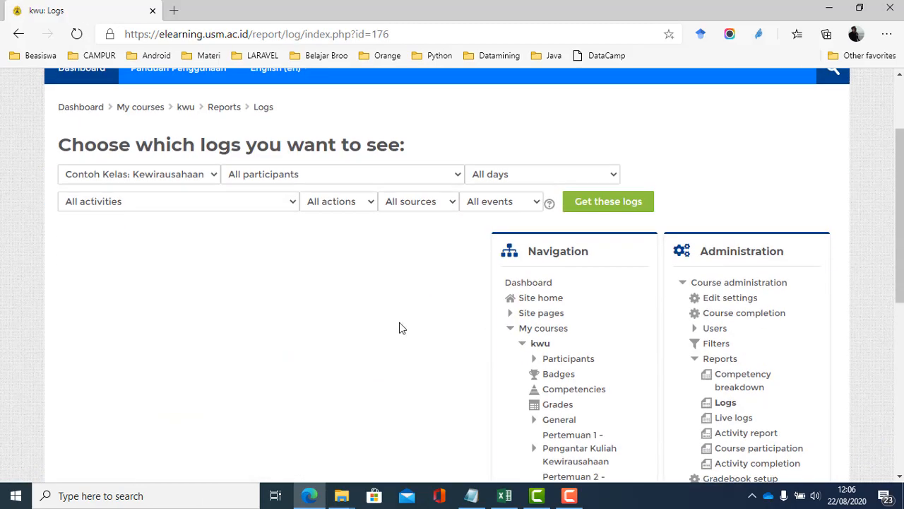
scroll(394, 327, "up", 2)
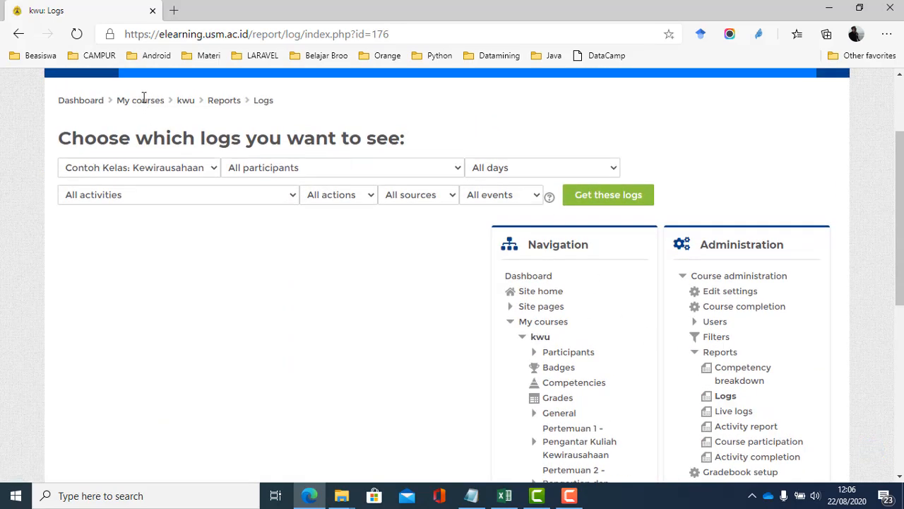
left_click(82, 103)
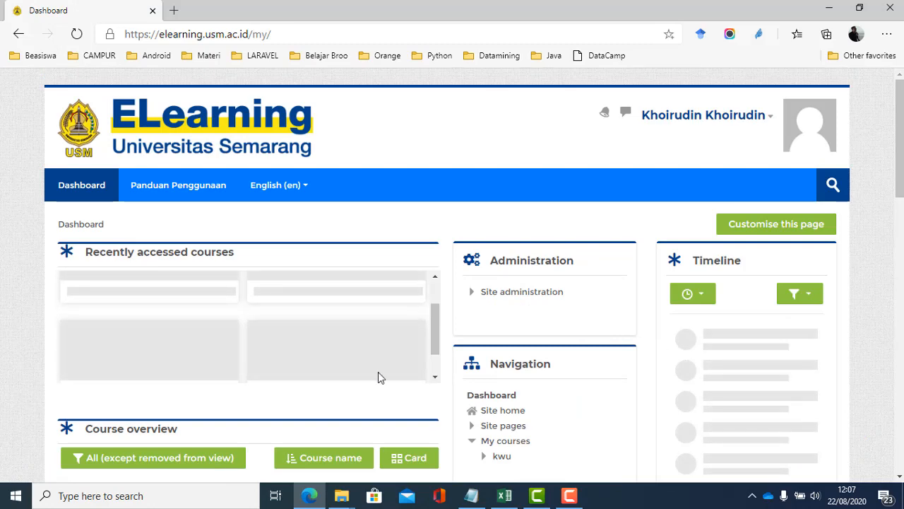
scroll(442, 389, "down", 4)
scroll(441, 390, "down", 1)
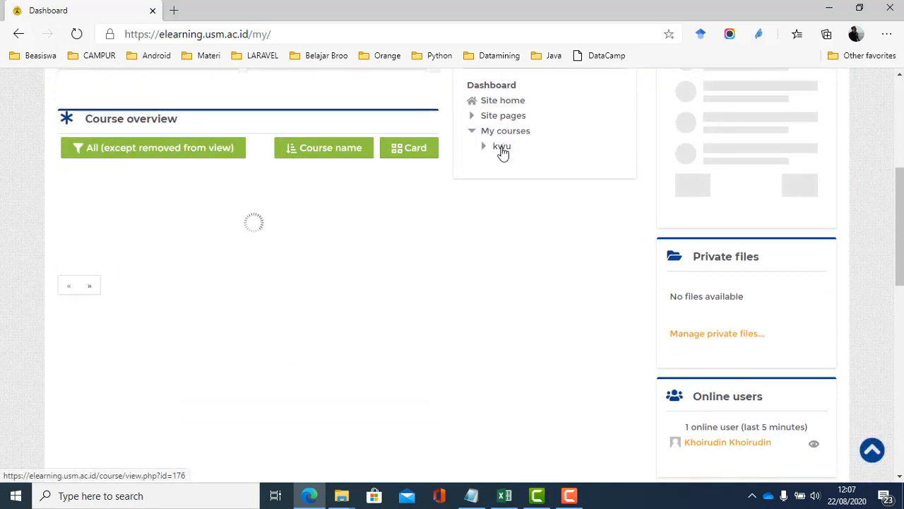
left_click(502, 147)
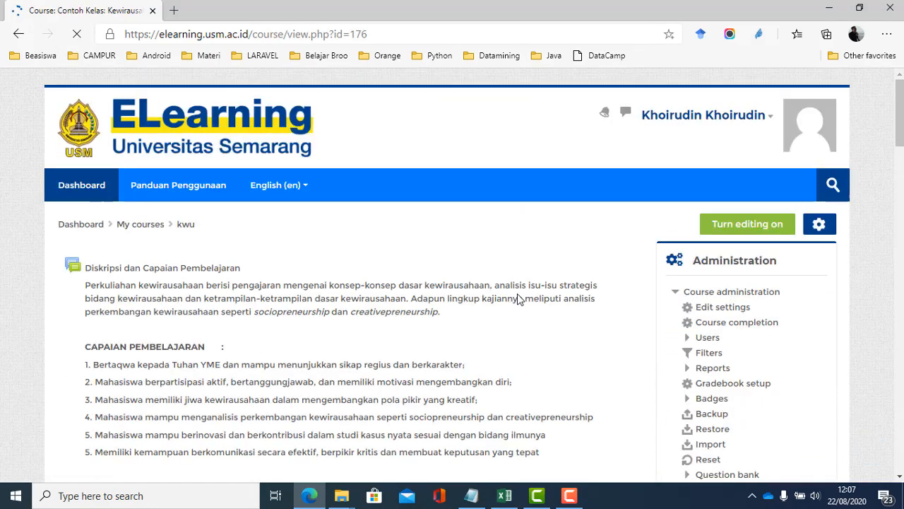
Open the Activity completion report of the kwu course
scroll(520, 300, "down", 3)
left_click(689, 183)
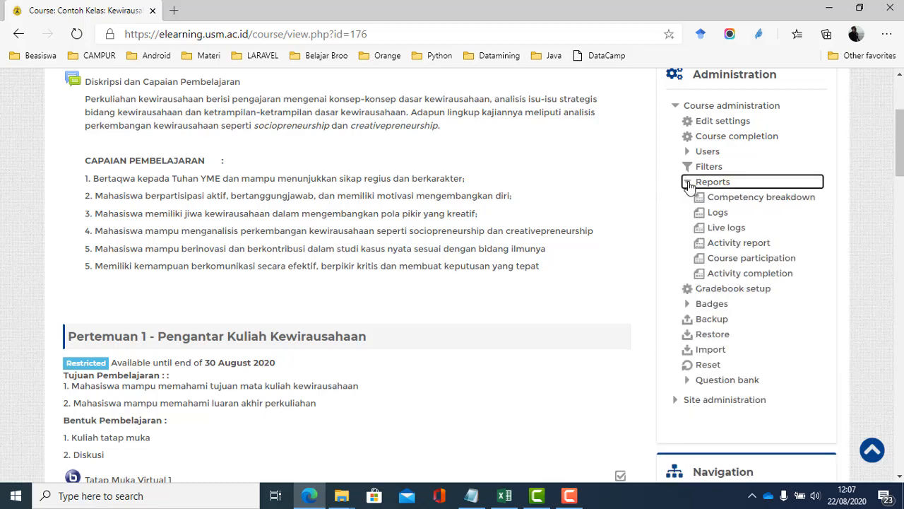
left_click(724, 275)
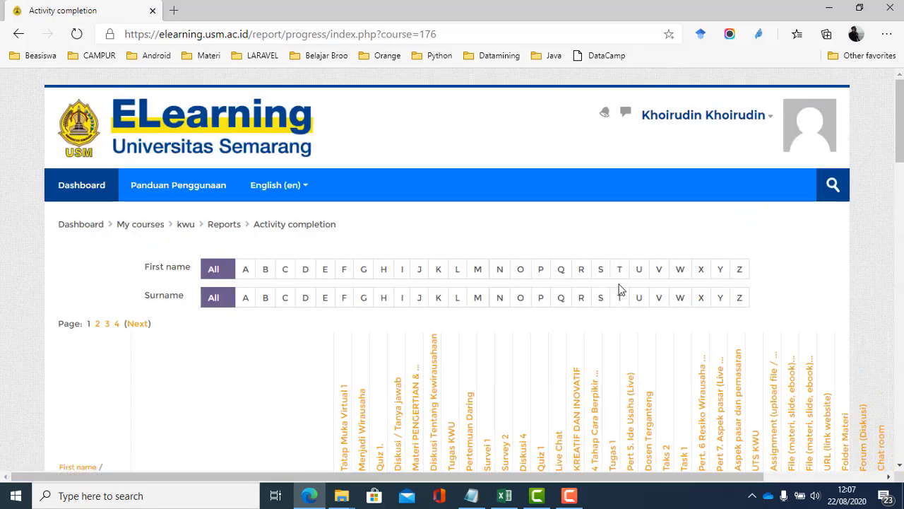
Examine which activities each participant has completed in the activity completion table, across all activity columns, including the completion dates
scroll(309, 262, "down", 2)
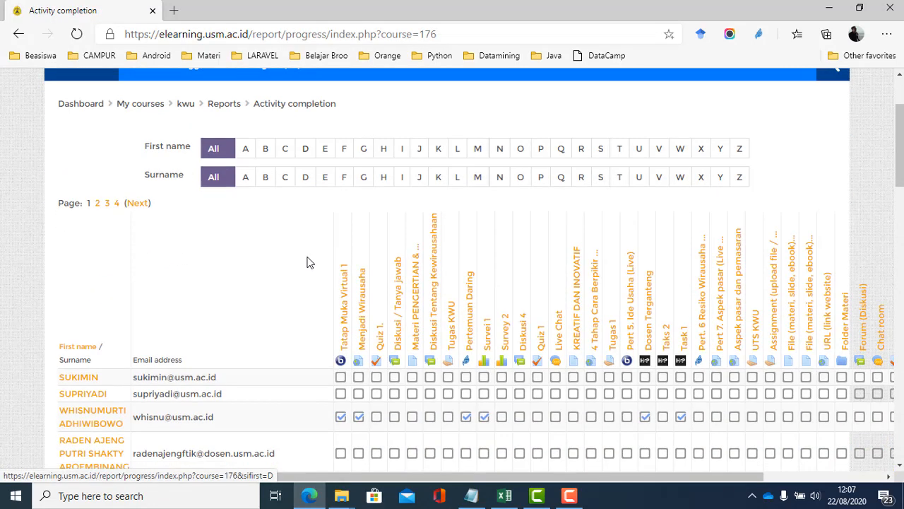
scroll(309, 262, "down", 2)
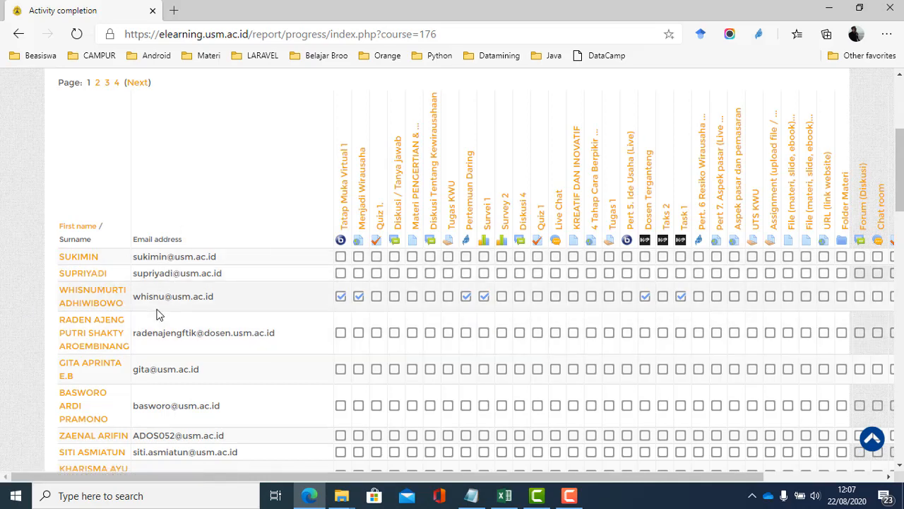
scroll(158, 315, "down", 1)
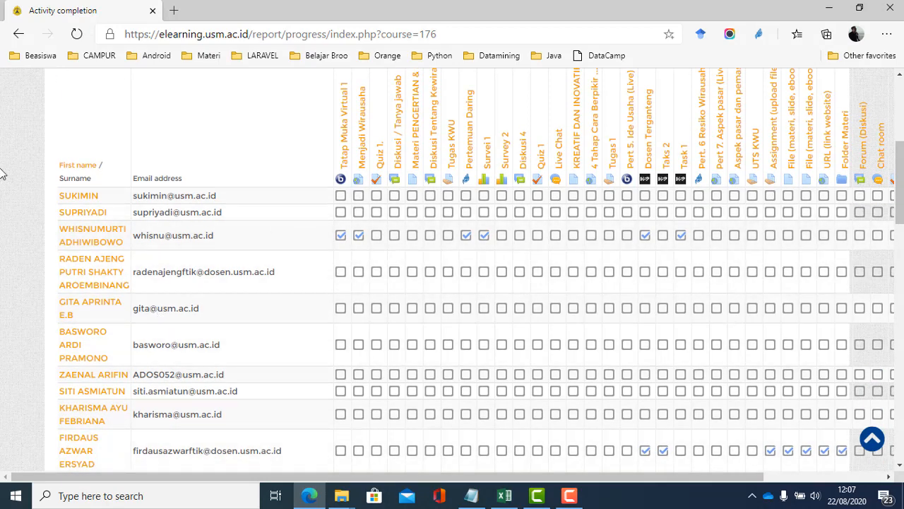
scroll(200, 388, "down", 10)
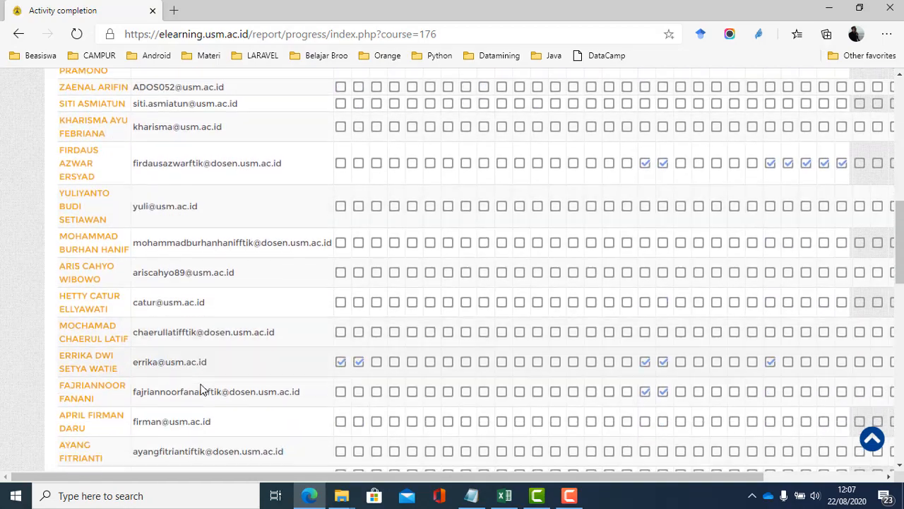
scroll(281, 300, "up", 15)
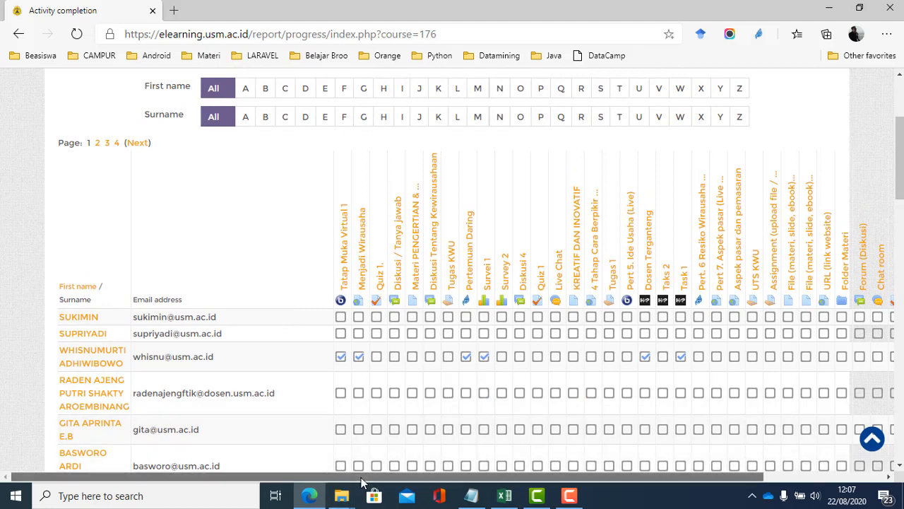
left_click_drag(363, 479, 484, 483)
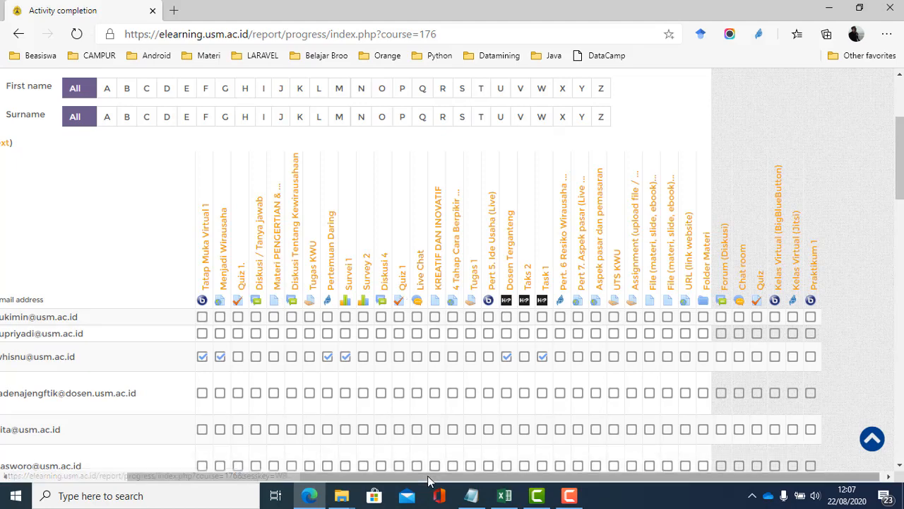
left_click_drag(428, 476, 276, 495)
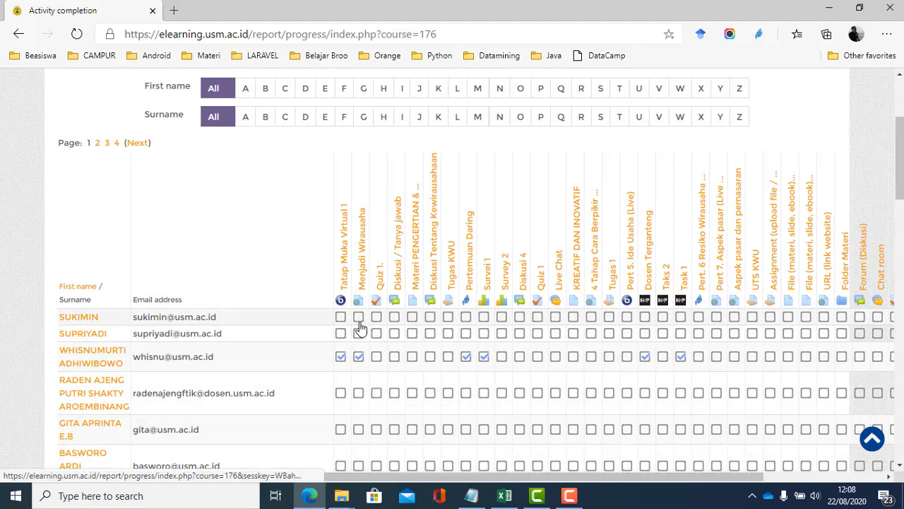
scroll(359, 327, "down", 1)
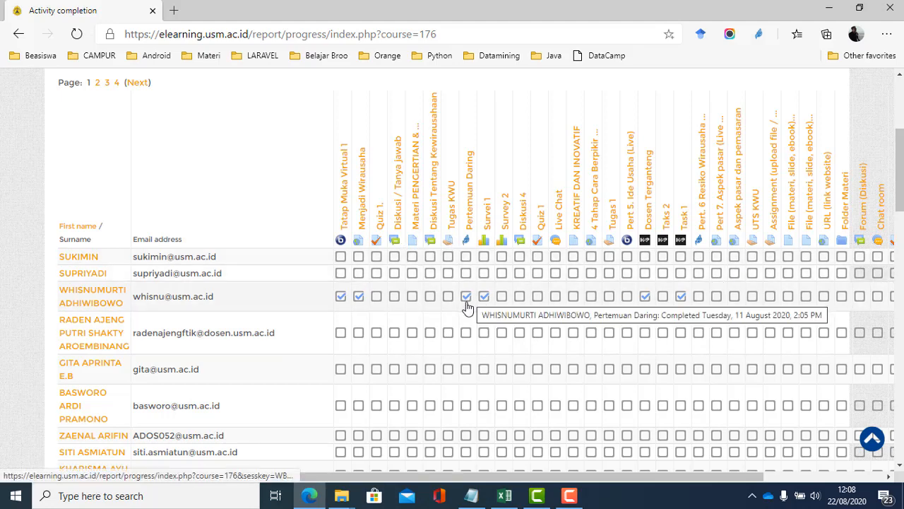
scroll(446, 327, "up", 1)
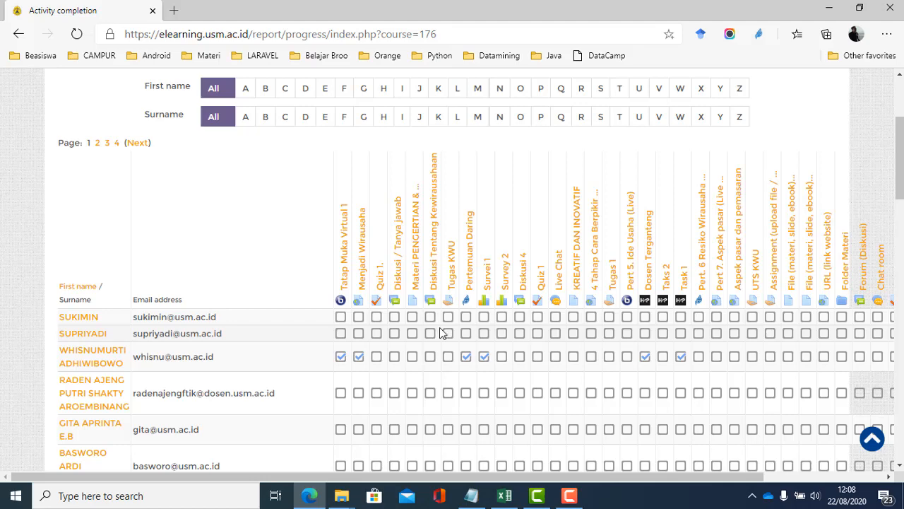
Download the activity completion report in Excel-compatible format (.csv) and open the downloaded file in Excel
scroll(440, 327, "up", 2)
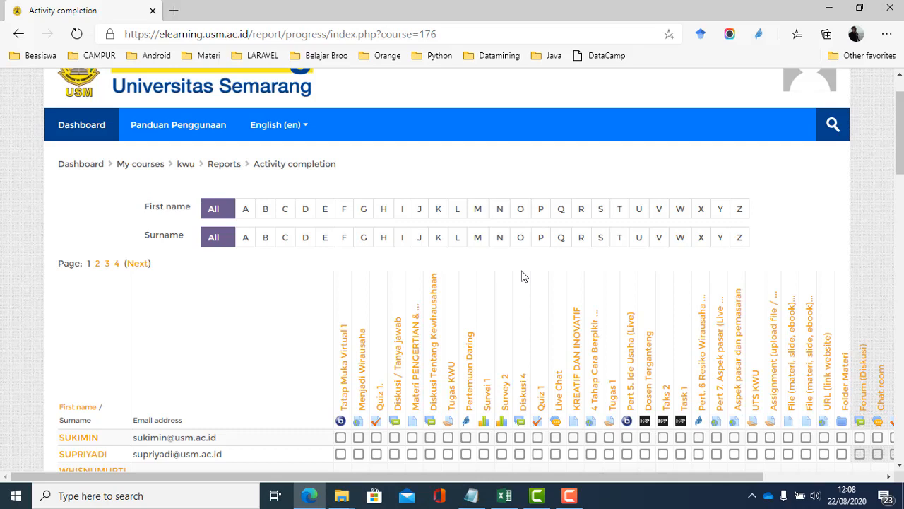
scroll(523, 276, "down", 3)
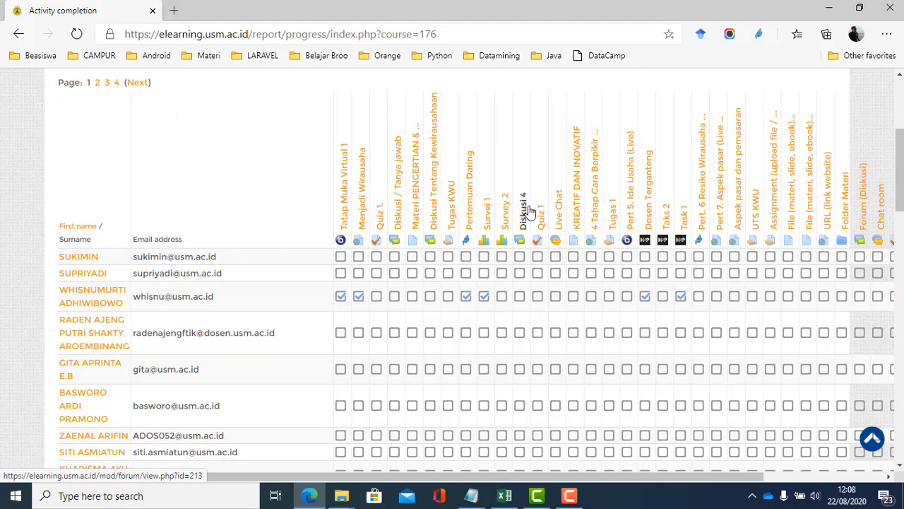
scroll(523, 223, "down", 7)
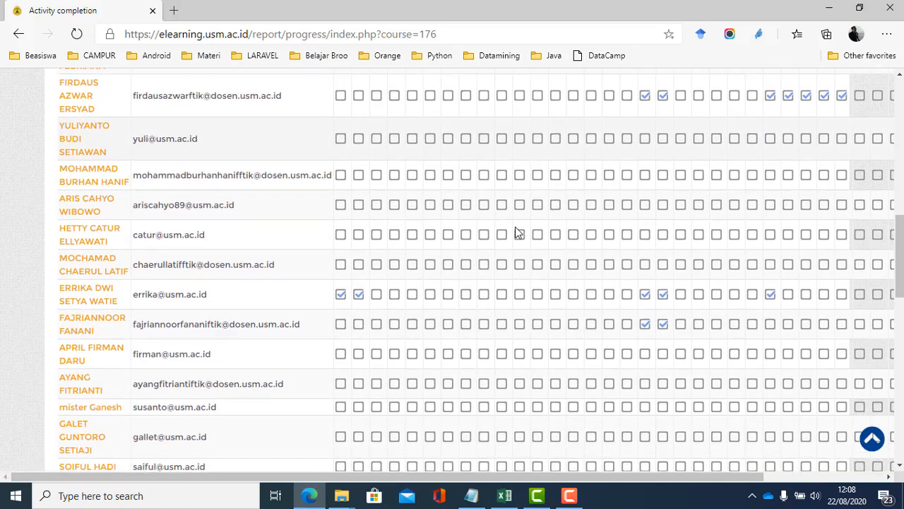
scroll(480, 255, "down", 5)
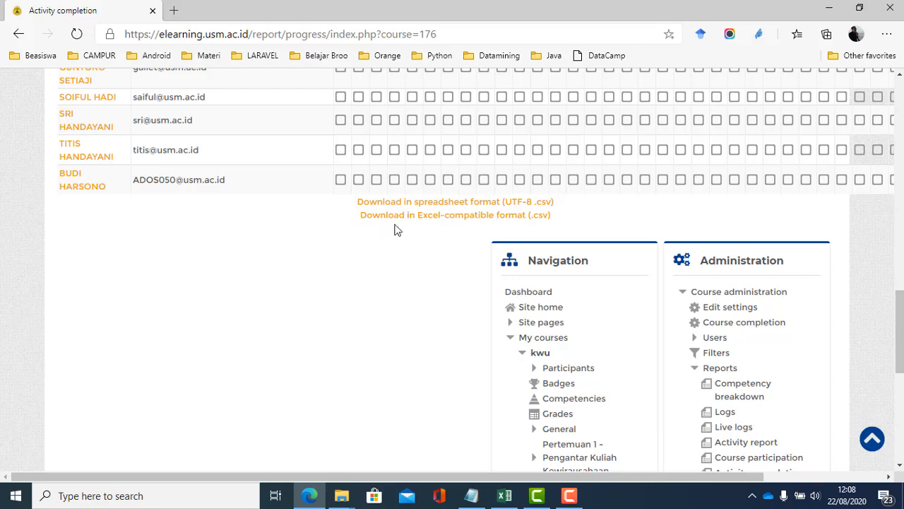
left_click(455, 220)
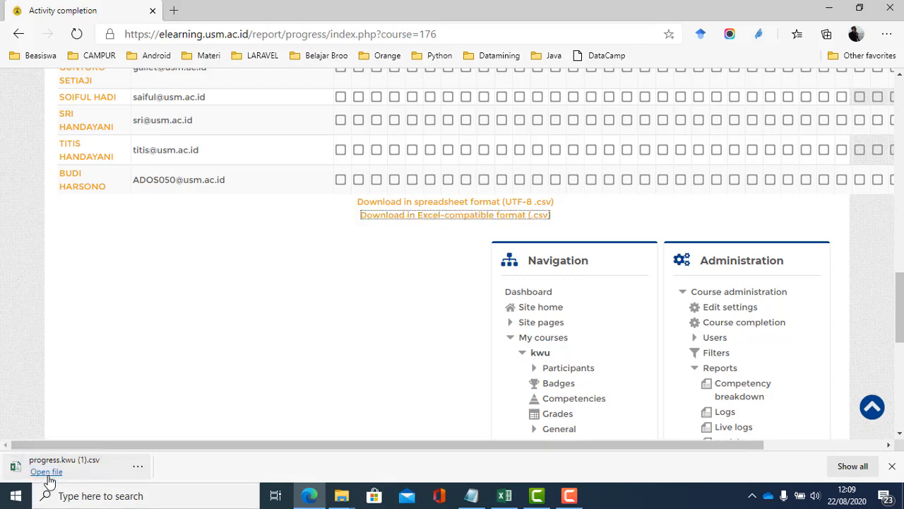
left_click(50, 473)
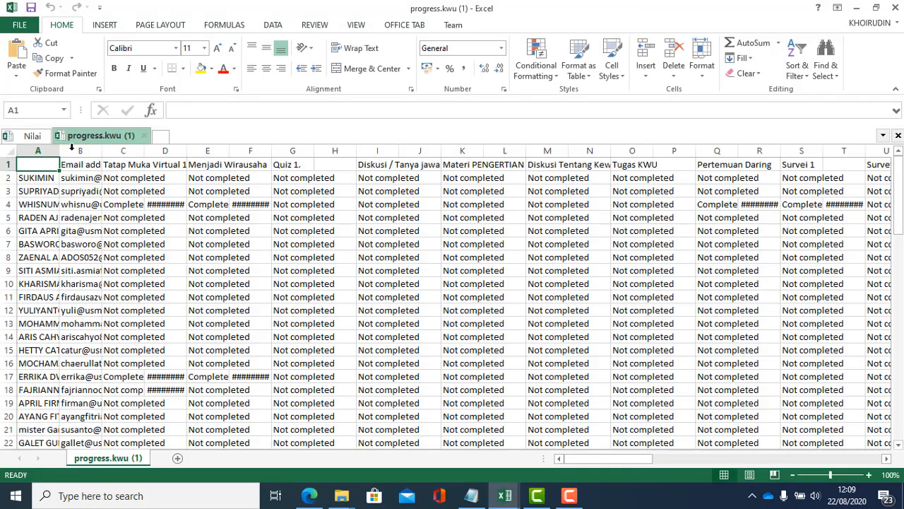
Fit the widths of columns A, C and D to their contents
double_click(59, 150)
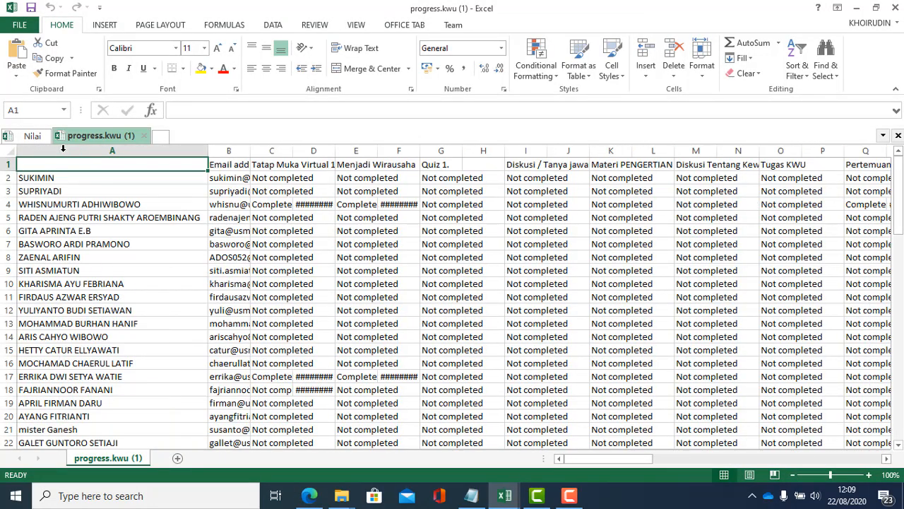
left_click_drag(289, 152, 289, 151)
double_click(290, 151)
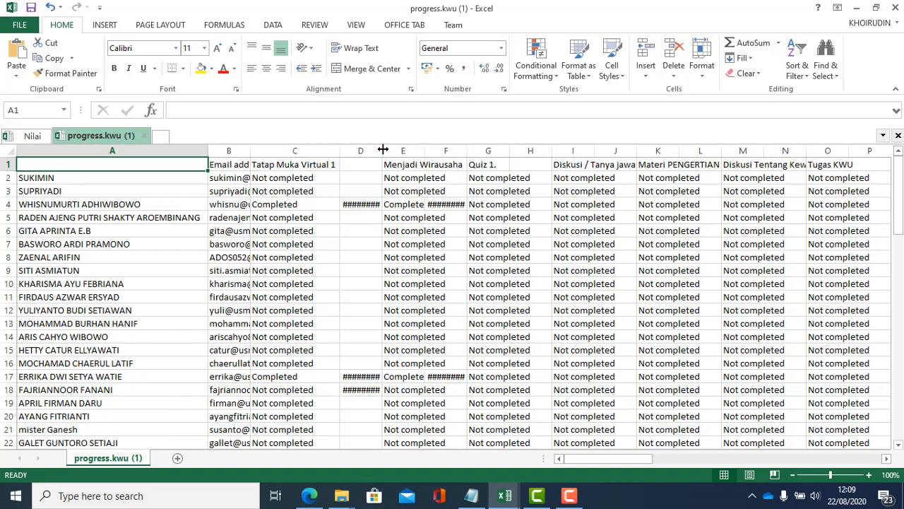
double_click(382, 150)
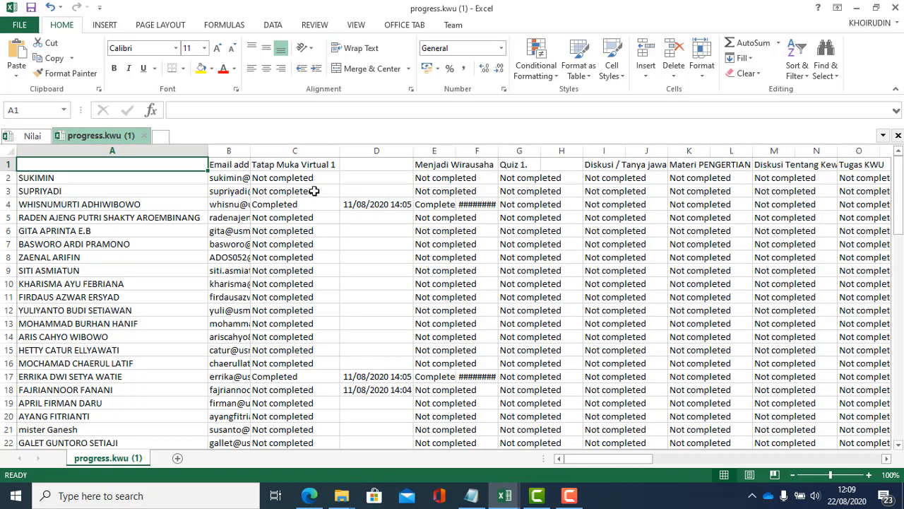
Narrow the completion date column D and fit the Menjadi Wirausaha column E to its contents
left_click(310, 163)
left_click(302, 204)
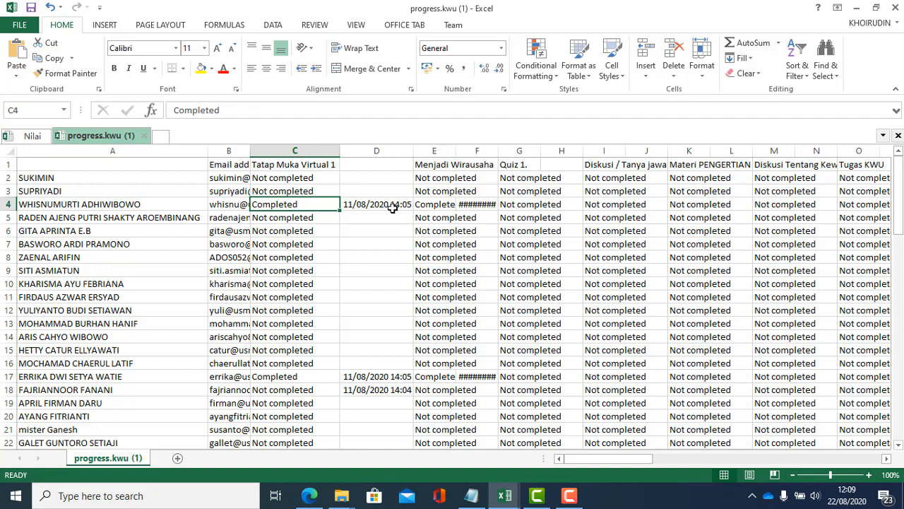
left_click_drag(417, 147, 384, 147)
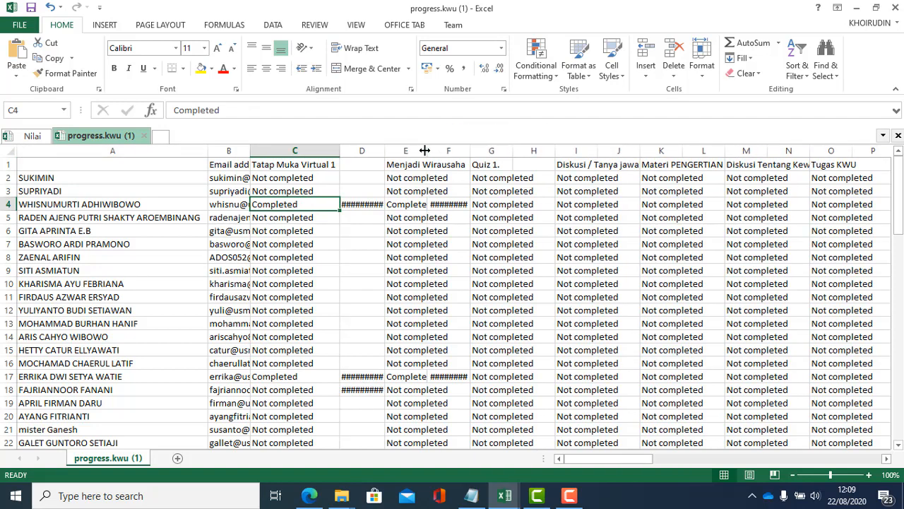
double_click(427, 148)
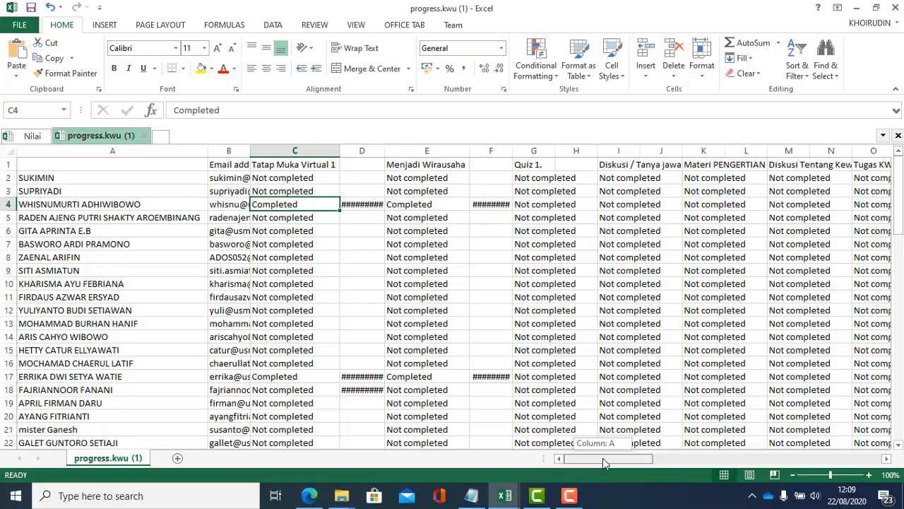
Fit the completion date column D to its contents and inspect the dates in rows 4, 17 and 18
left_click_drag(603, 458, 602, 480)
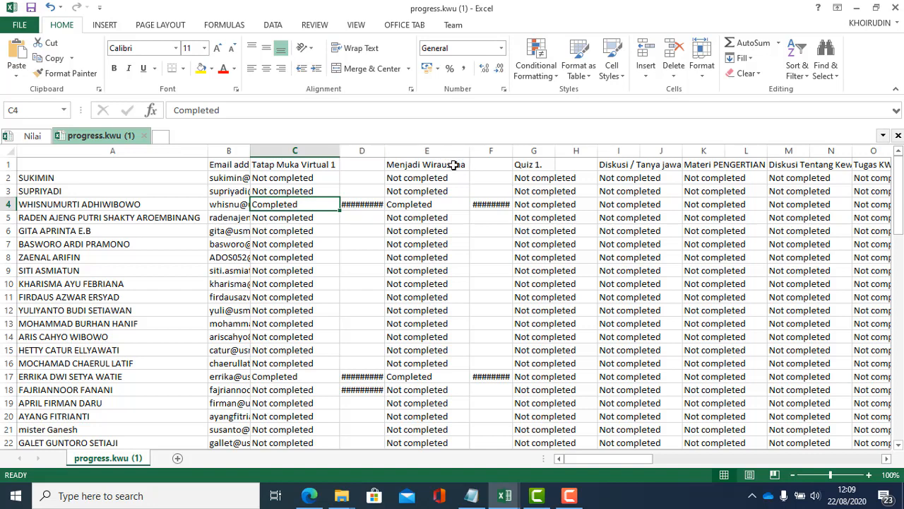
double_click(385, 151)
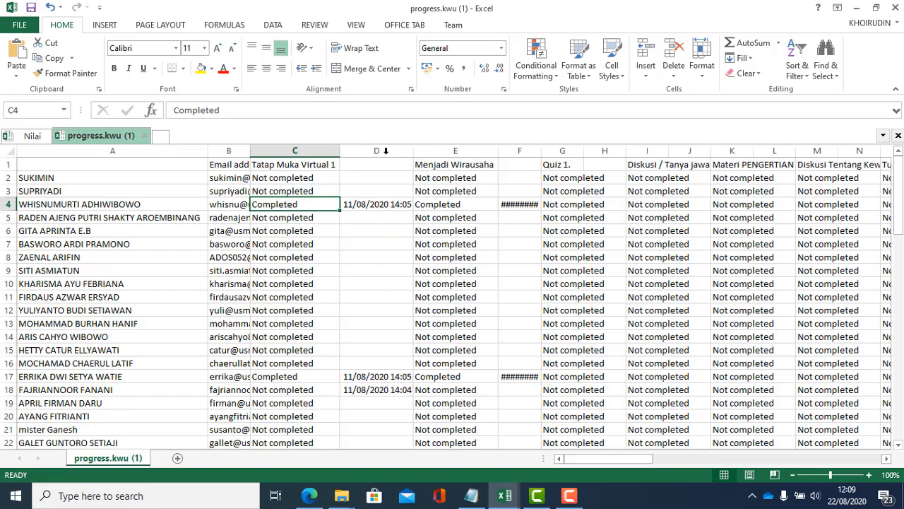
left_click(386, 205)
left_click(381, 378)
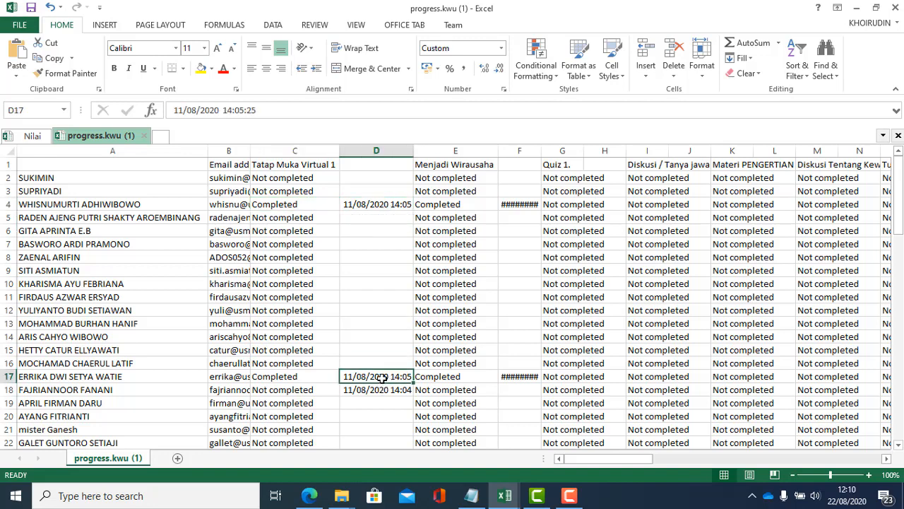
left_click(313, 378)
left_click(374, 382)
left_click(375, 387)
left_click(378, 206)
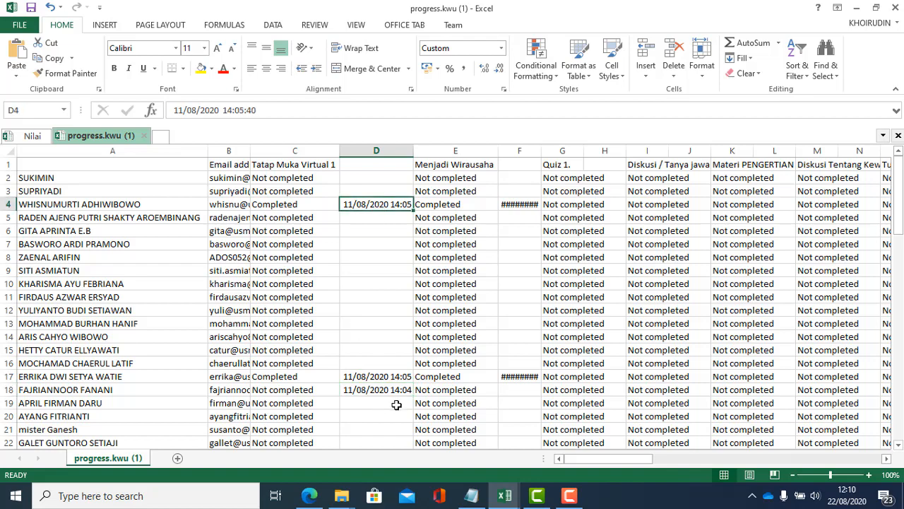
scroll(399, 405, "down", 1)
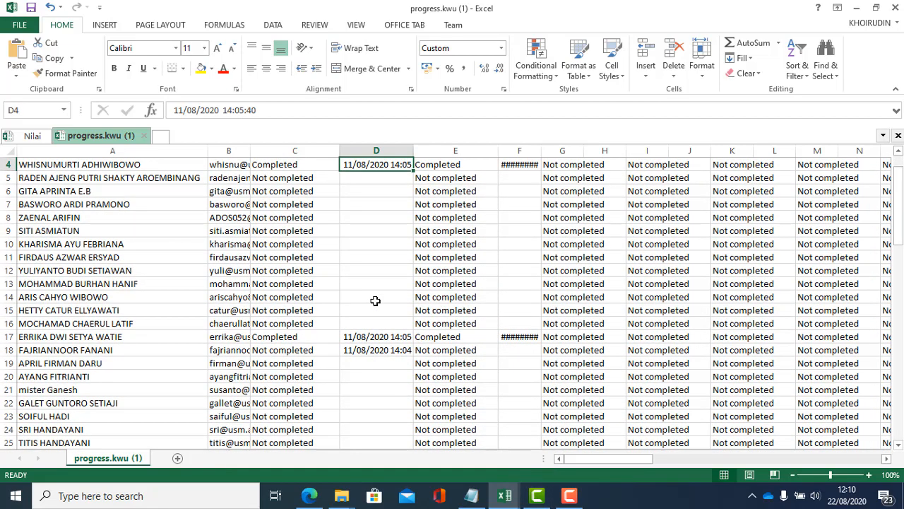
Switch to the browser and return from the activity completion report to the kwu course page
left_click(311, 497)
scroll(443, 271, "up", 15)
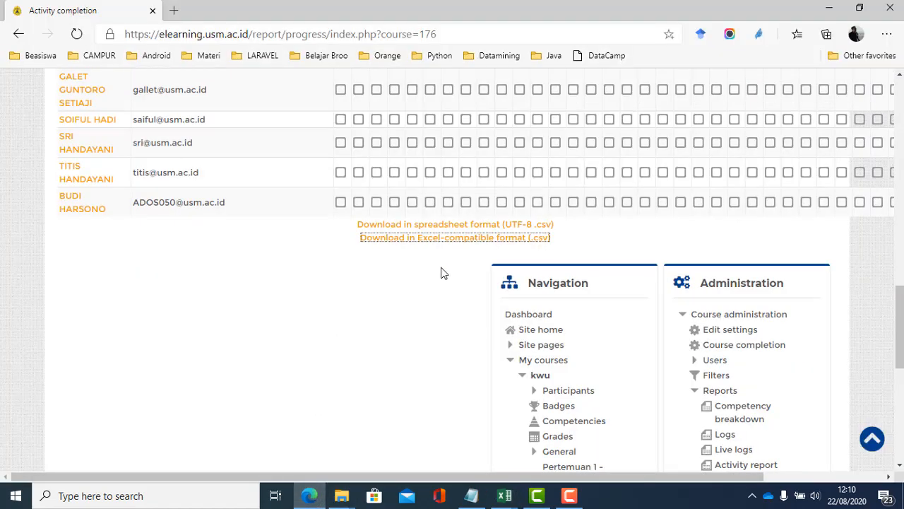
scroll(442, 270, "up", 4)
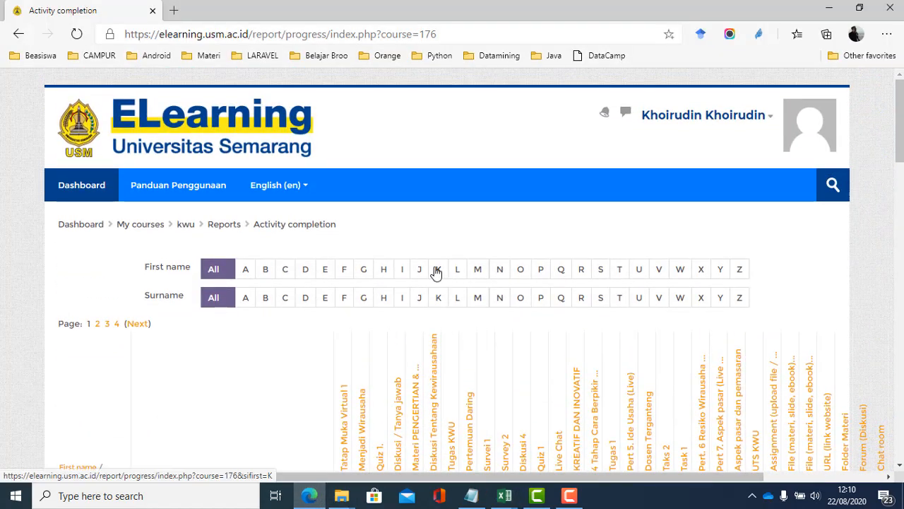
left_click(183, 224)
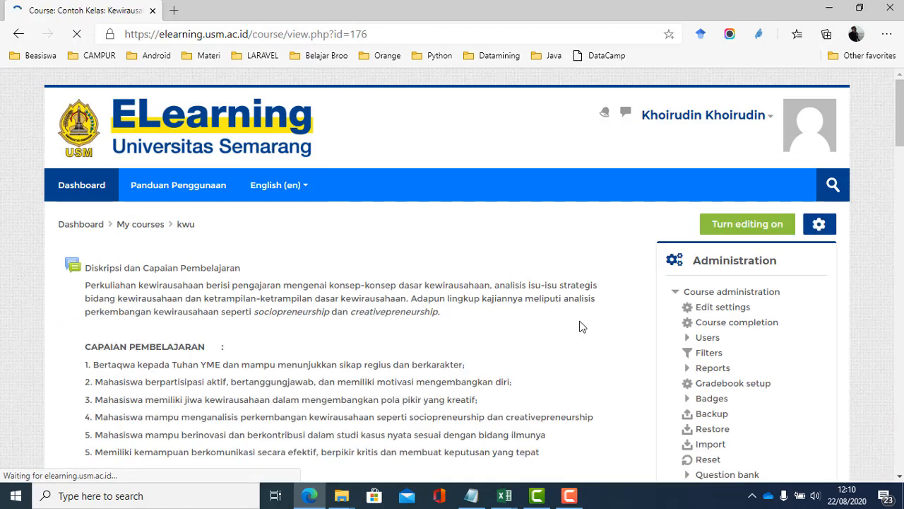
Open the kwu course participation report and run it with the default filter options
scroll(581, 327, "down", 3)
left_click(717, 119)
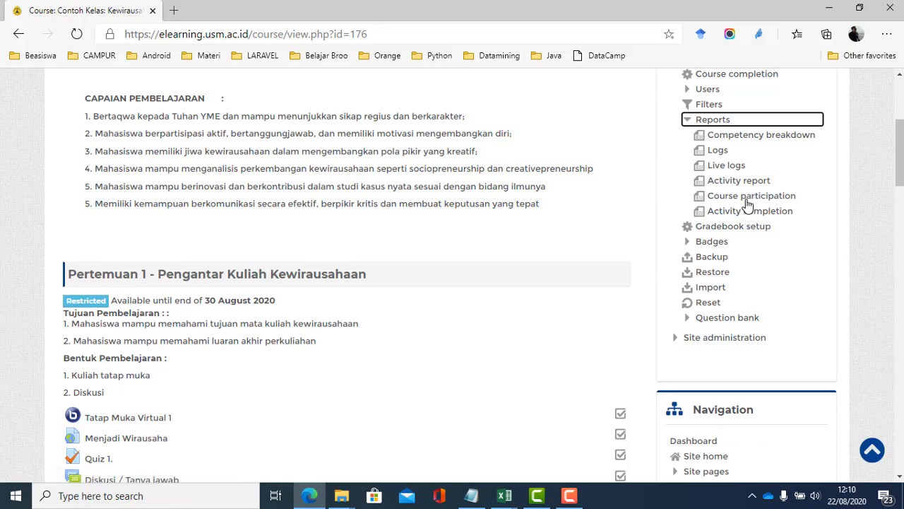
left_click(754, 195)
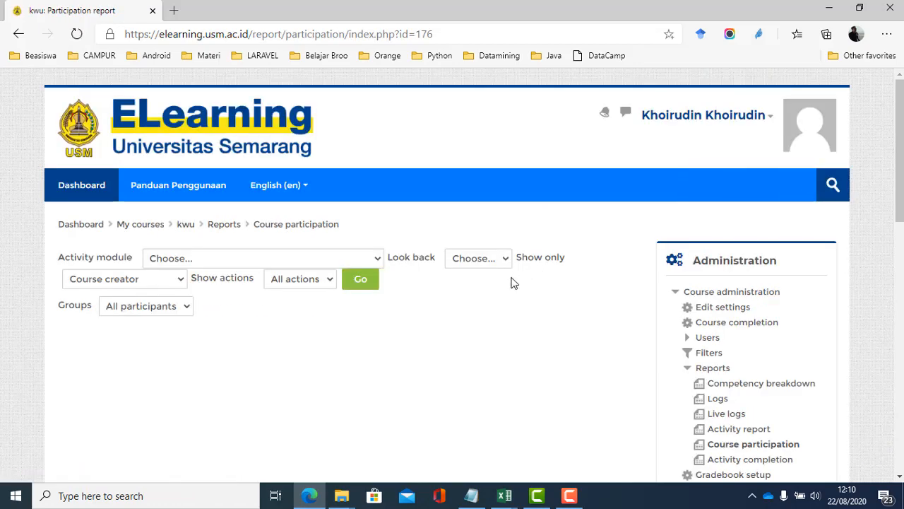
scroll(505, 279, "down", 3)
left_click(349, 106)
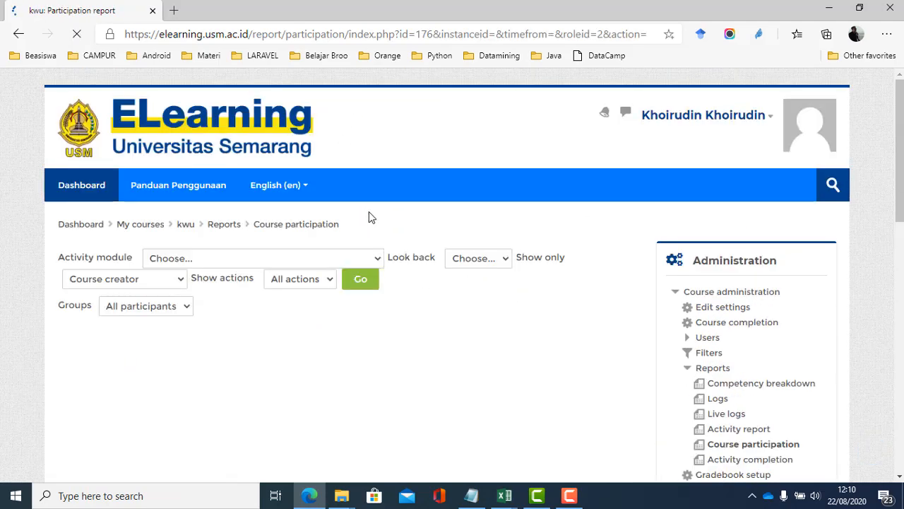
Open the Activity completion report of the kwu course and review the participants' completion checkboxes from the first to the last row
scroll(525, 289, "down", 2)
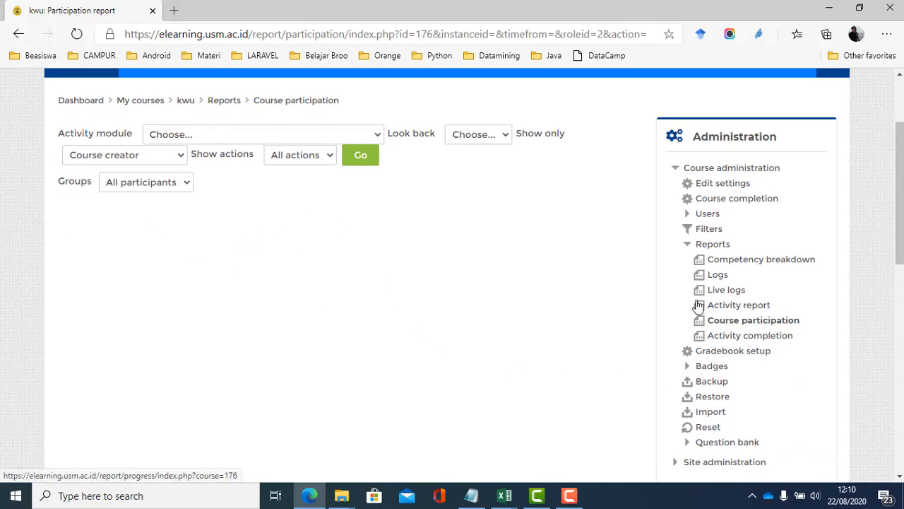
scroll(620, 279, "up", 1)
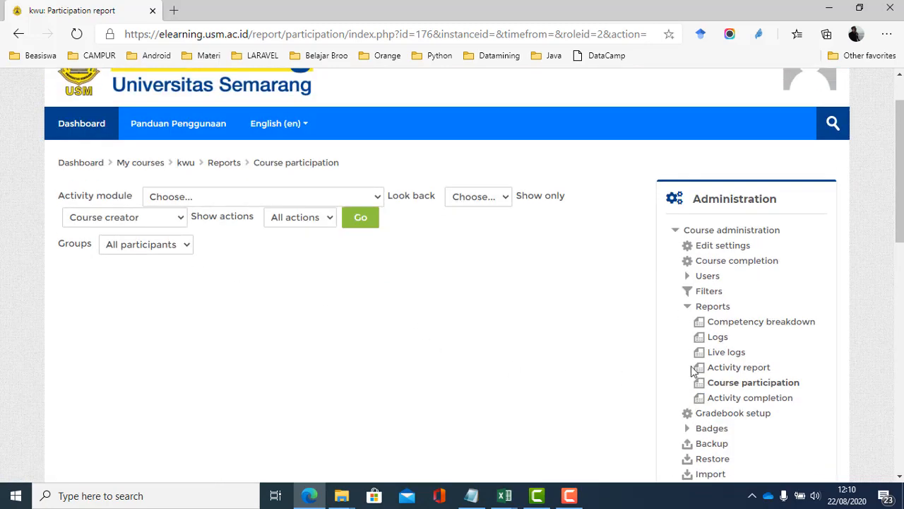
left_click(713, 399)
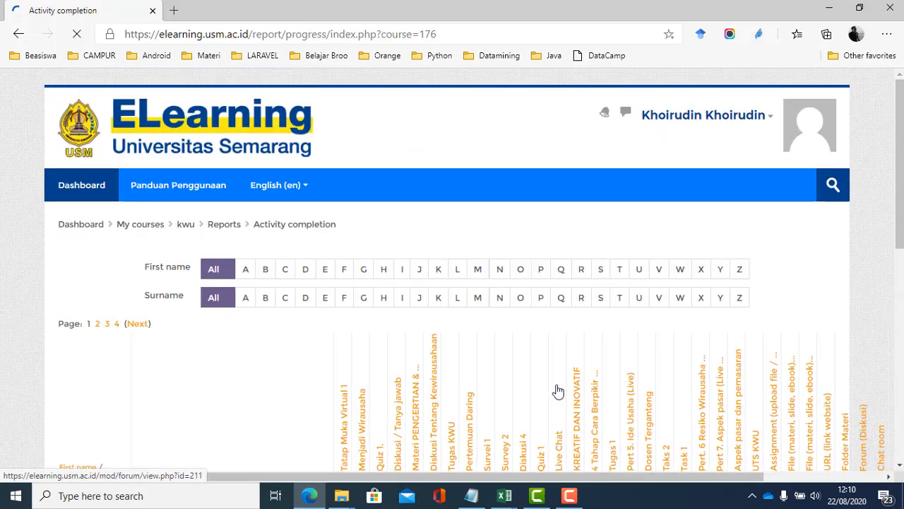
scroll(555, 389, "down", 9)
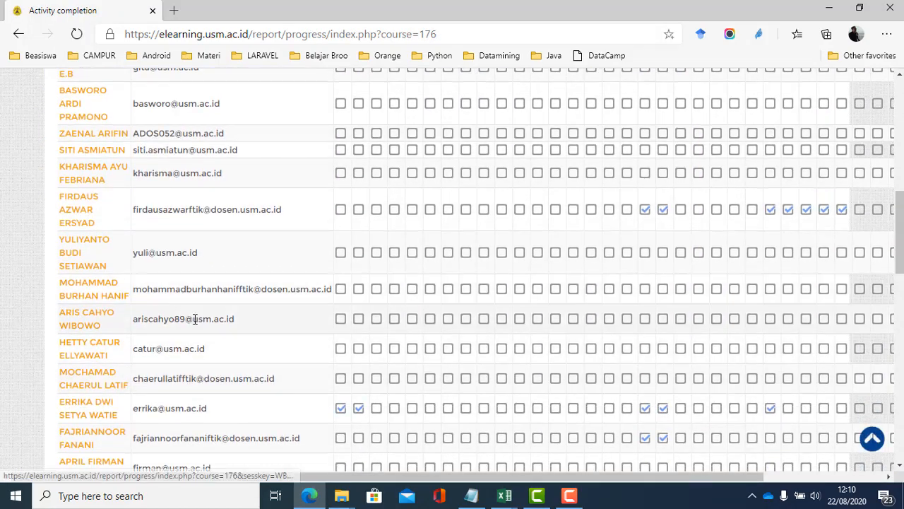
scroll(196, 320, "down", 2)
scroll(234, 314, "down", 4)
scroll(235, 311, "up", 4)
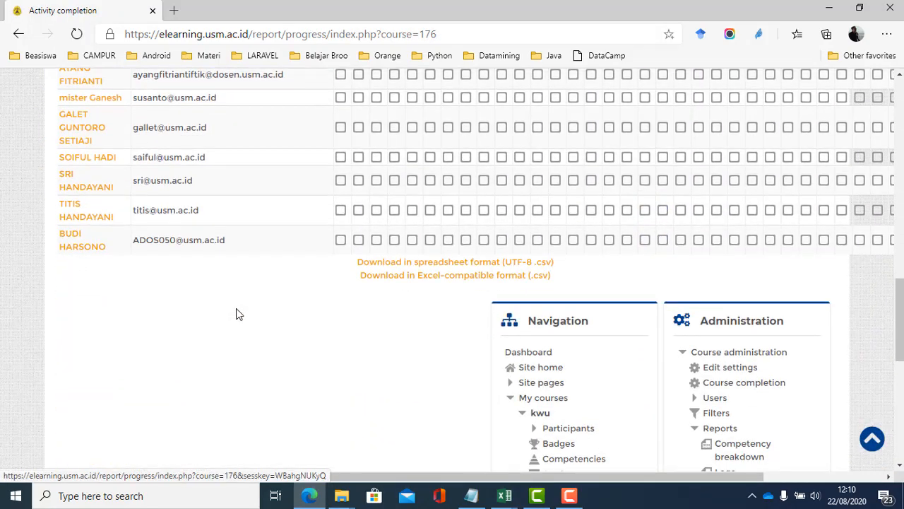
scroll(236, 310, "up", 4)
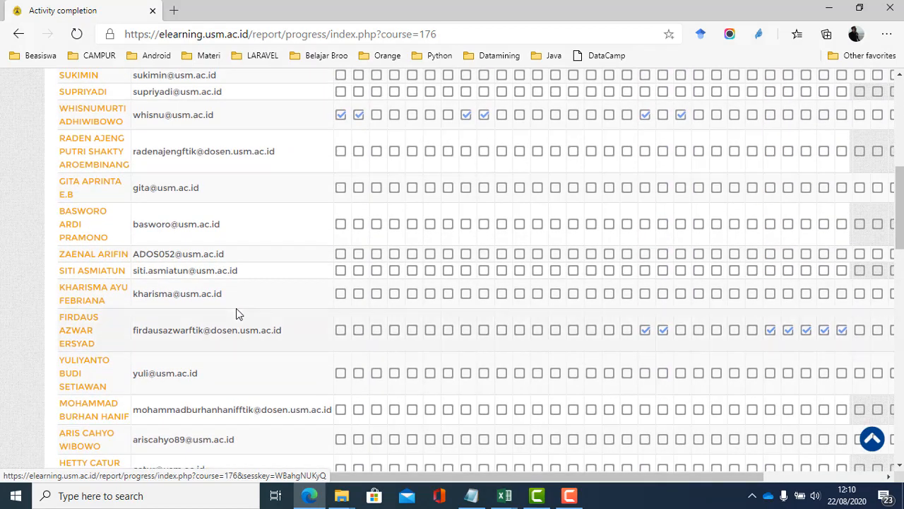
scroll(237, 313, "up", 3)
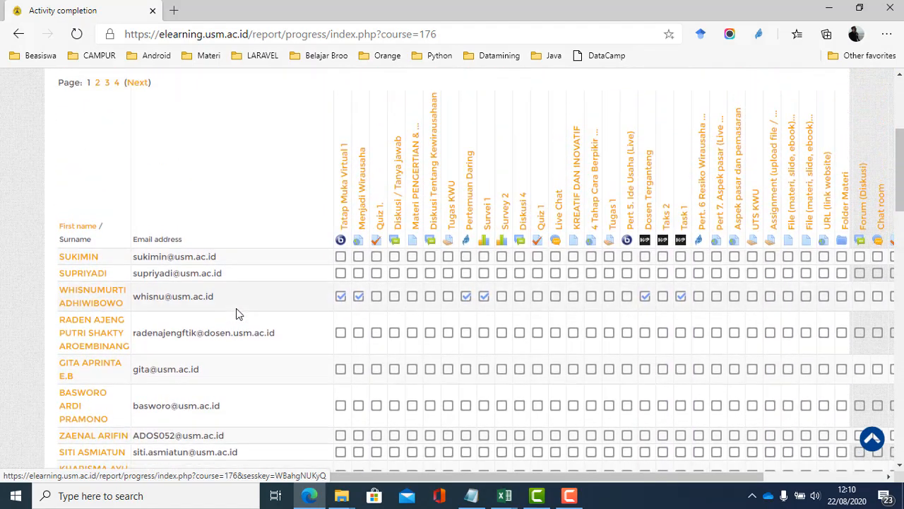
scroll(237, 314, "up", 1)
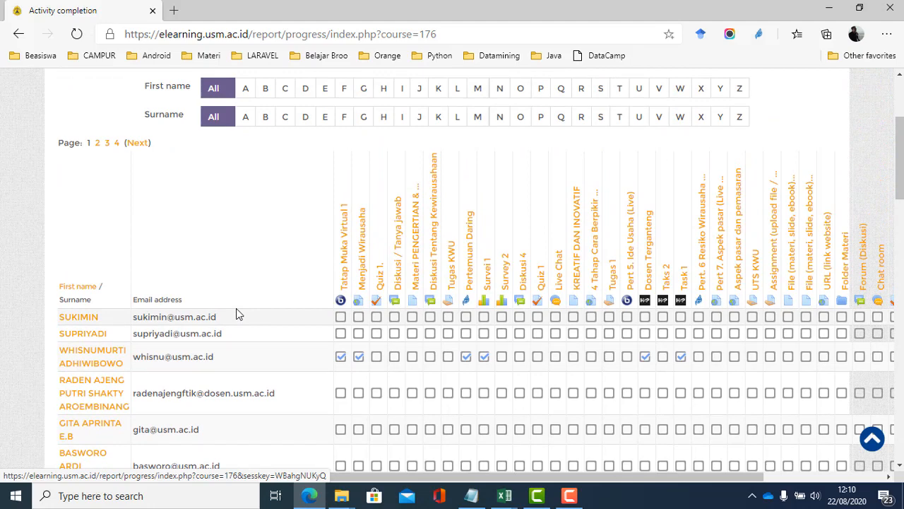
scroll(236, 315, "up", 2)
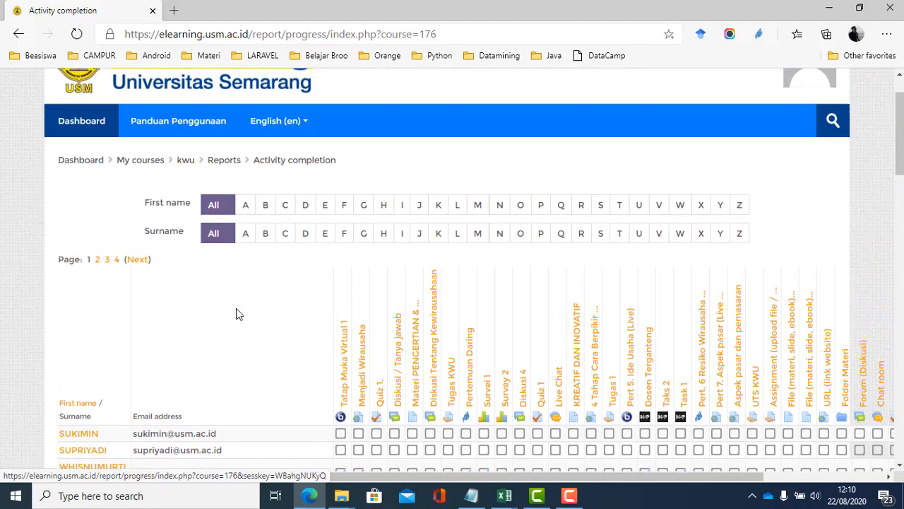